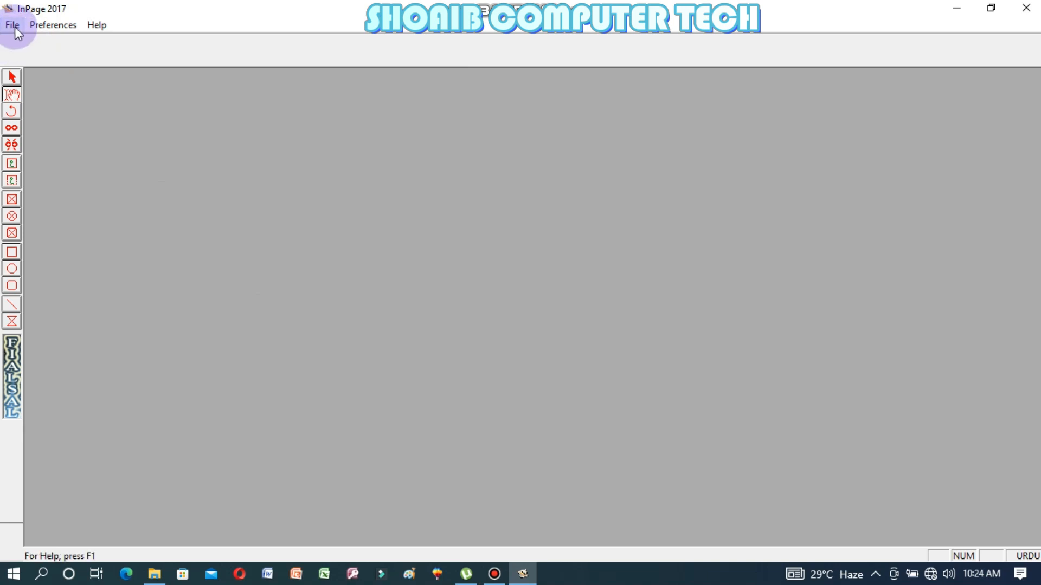
Create a new A4 portrait, right-to-left document with an automatic text box and set the character size to 18 pt.
{"action": "left_click", "coordinate": [12, 25]}
{"action": "left_click", "coordinate": [38, 40]}
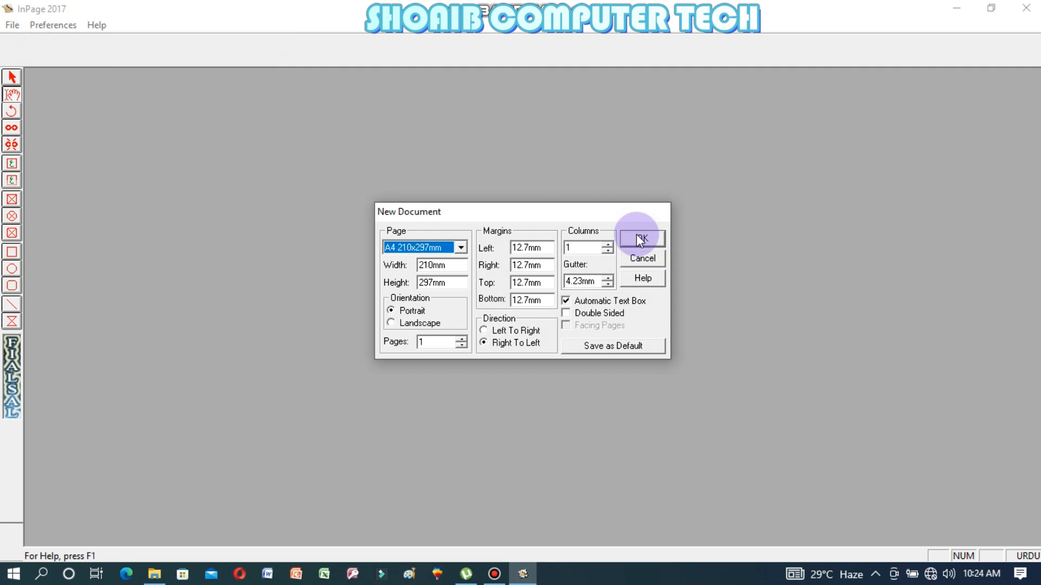
{"action": "left_click", "coordinate": [641, 239]}
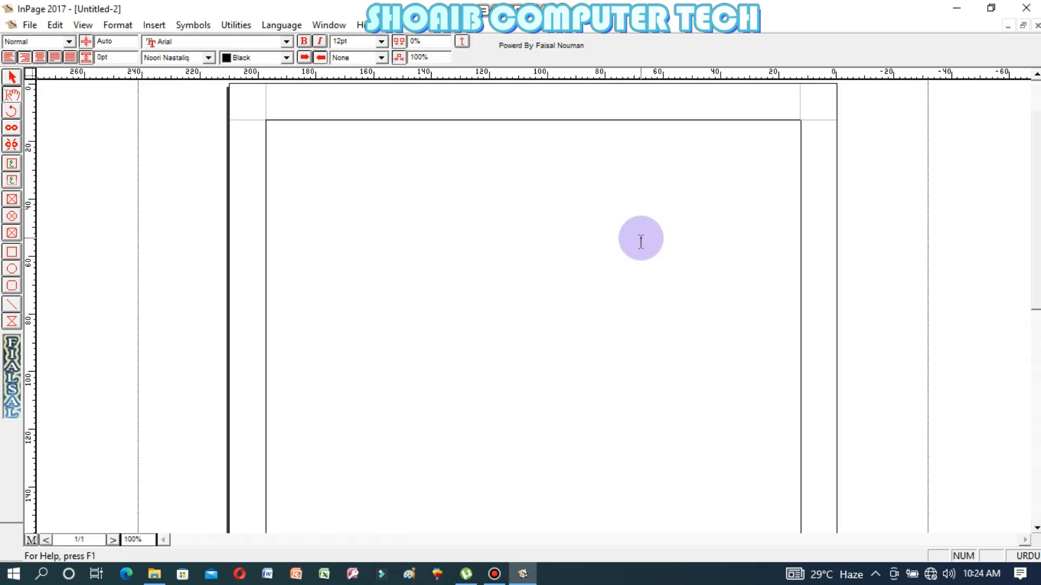
{"action": "left_click", "coordinate": [383, 46]}
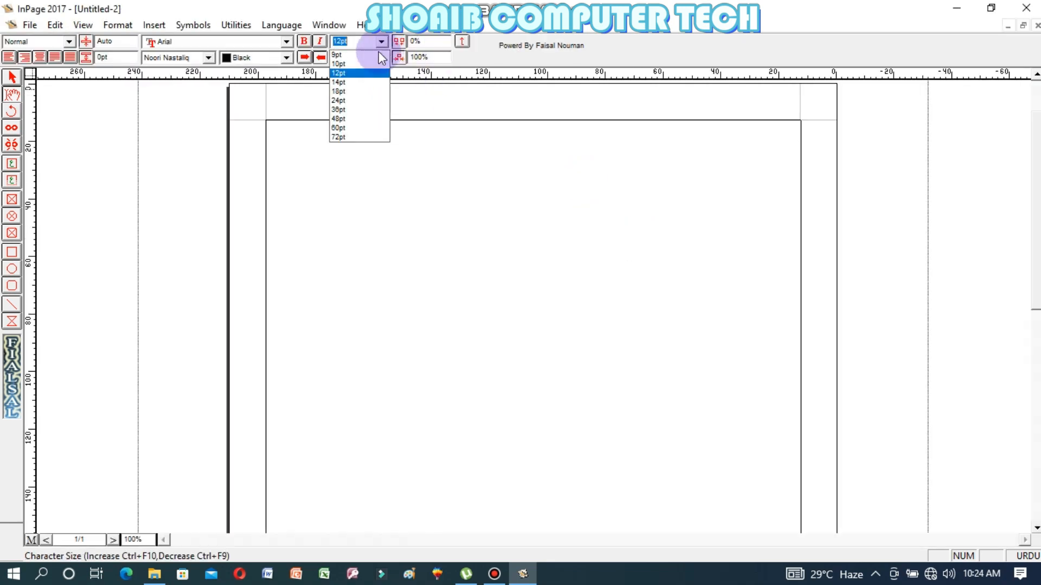
{"action": "left_click", "coordinate": [359, 92]}
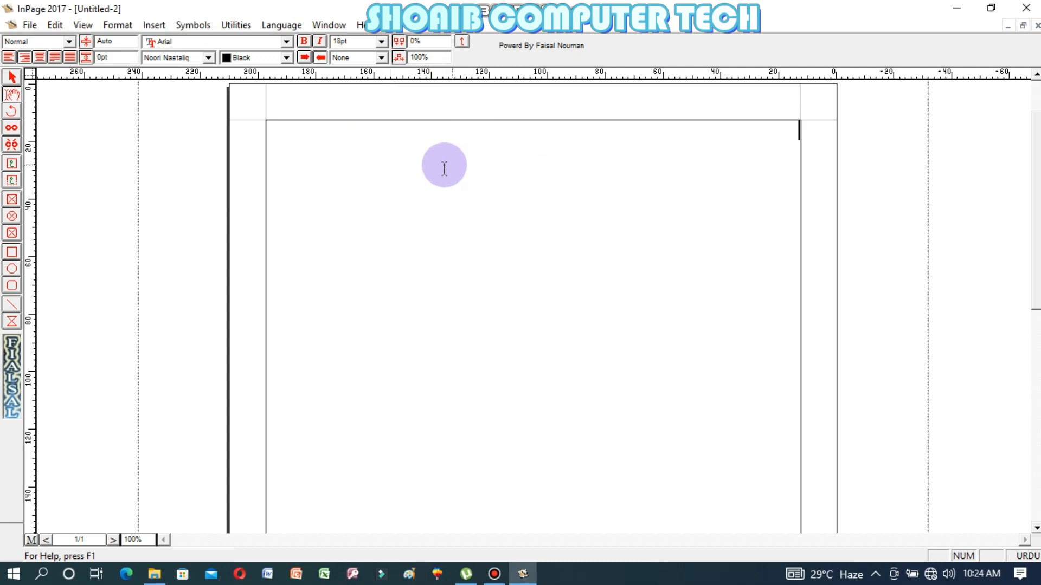
Switch the typing language to English and left-align the paragraph.
{"action": "left_click", "coordinate": [295, 27]}
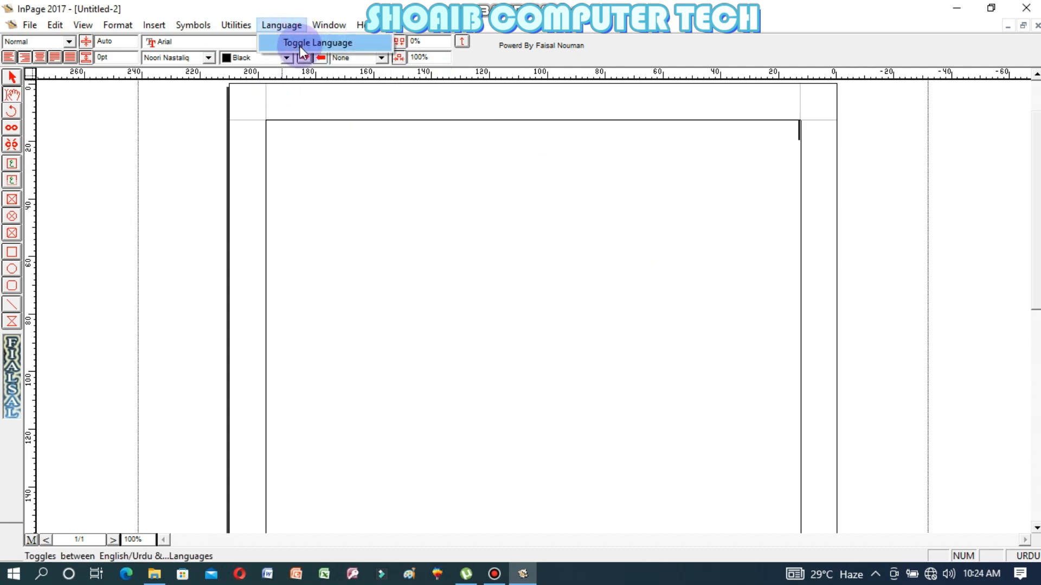
{"action": "left_click", "coordinate": [299, 46]}
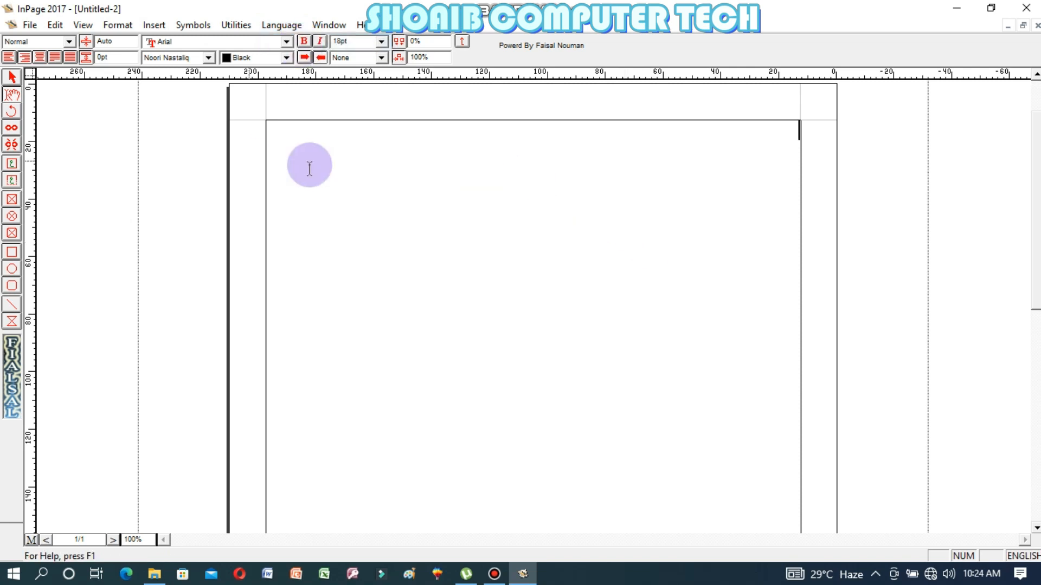
{"action": "left_click", "coordinate": [9, 58]}
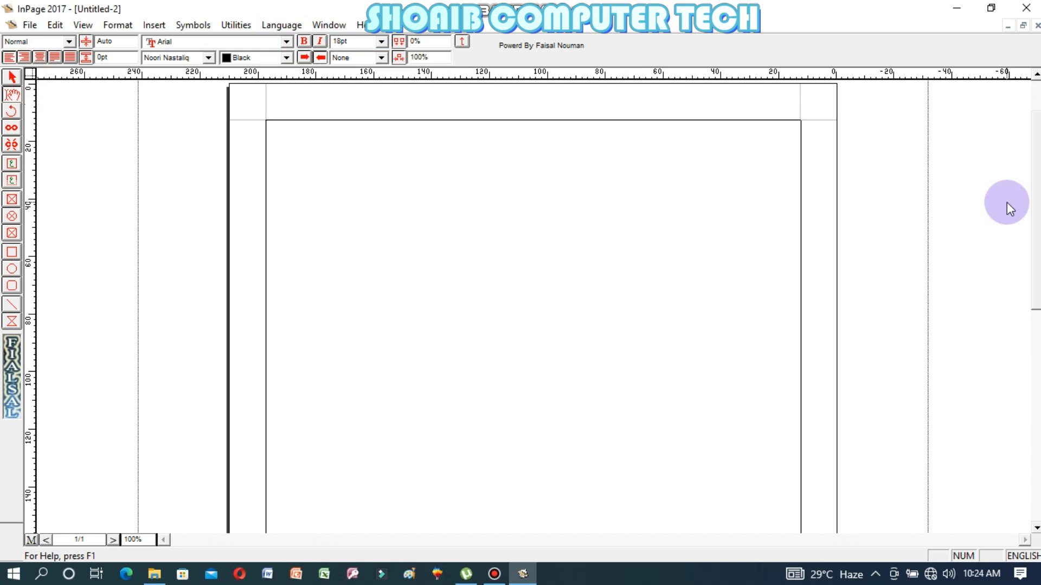
Enter "At home or at work, Edison seemed to have knack for motvting others. He" at the start of the page.
{"action": "type", "text": "At"}
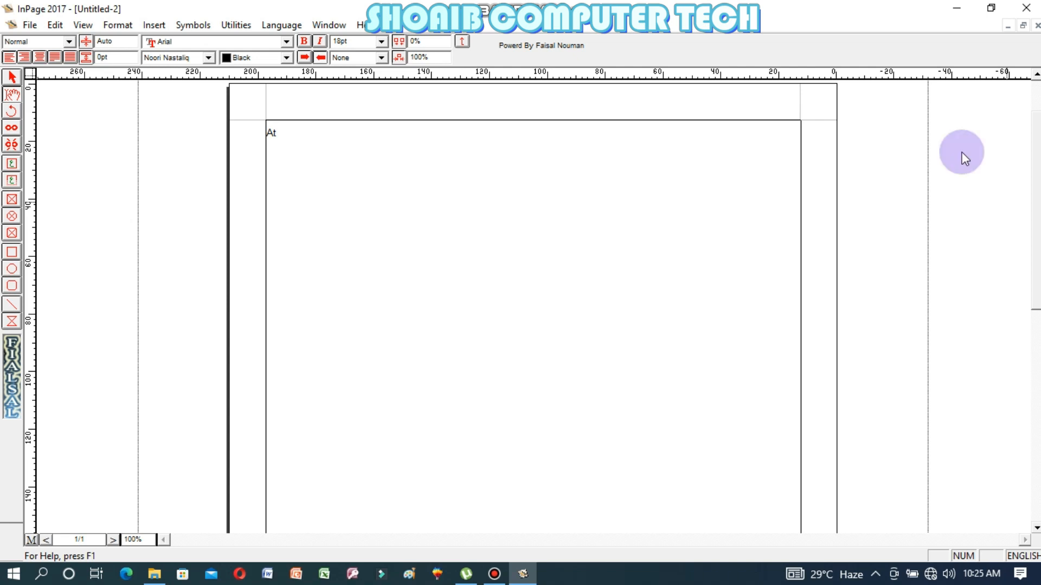
{"action": "left_click", "coordinate": [83, 25]}
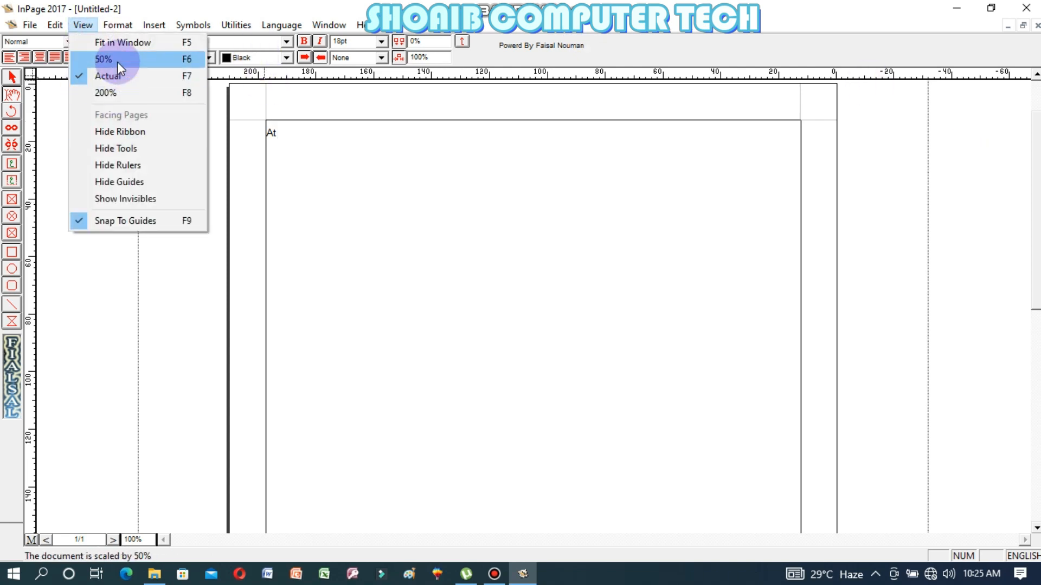
{"action": "left_click", "coordinate": [116, 91]}
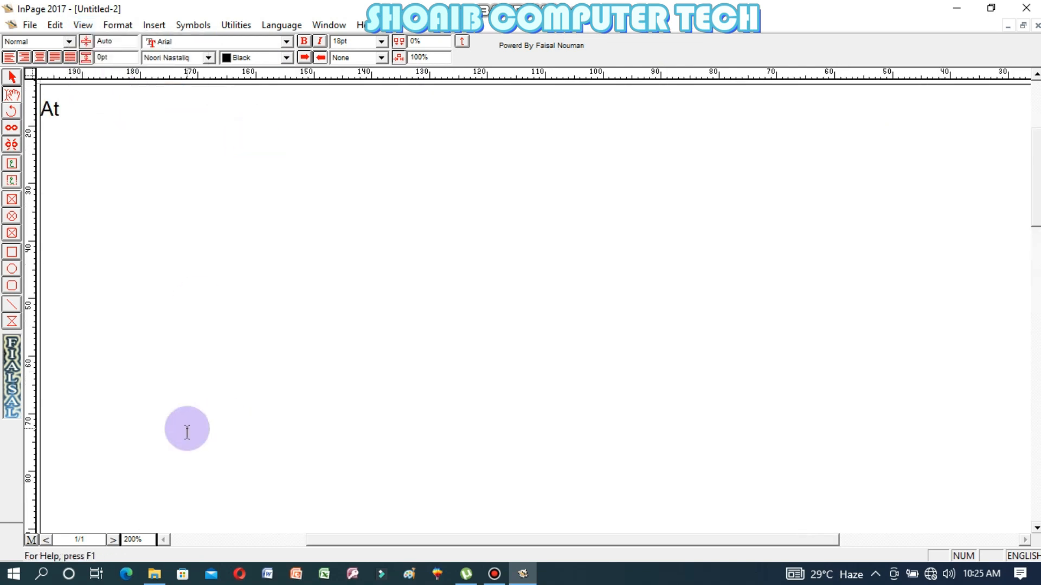
{"action": "type", "text": "home o"}
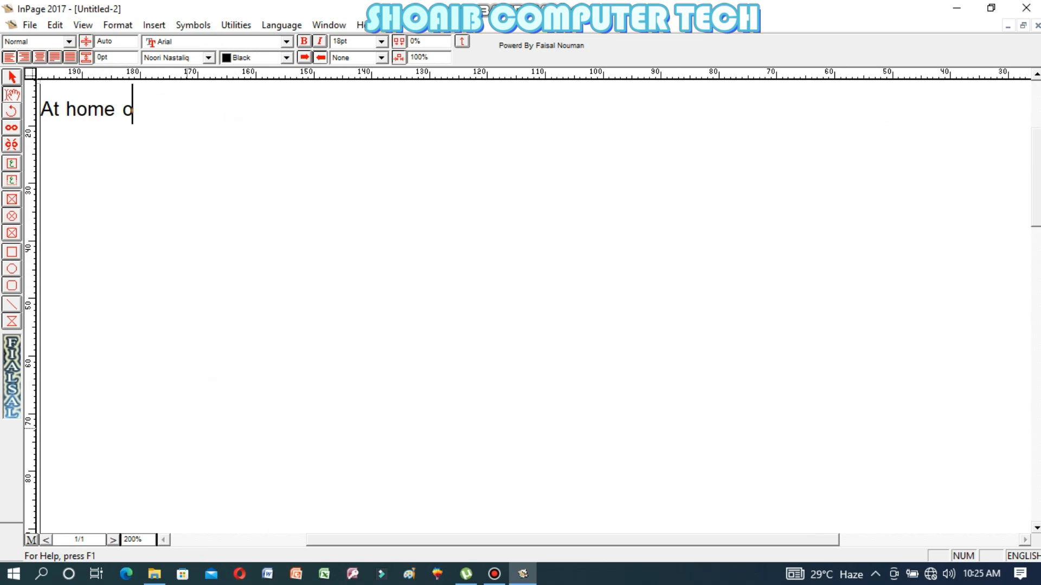
{"action": "type", "text": "r at work"}
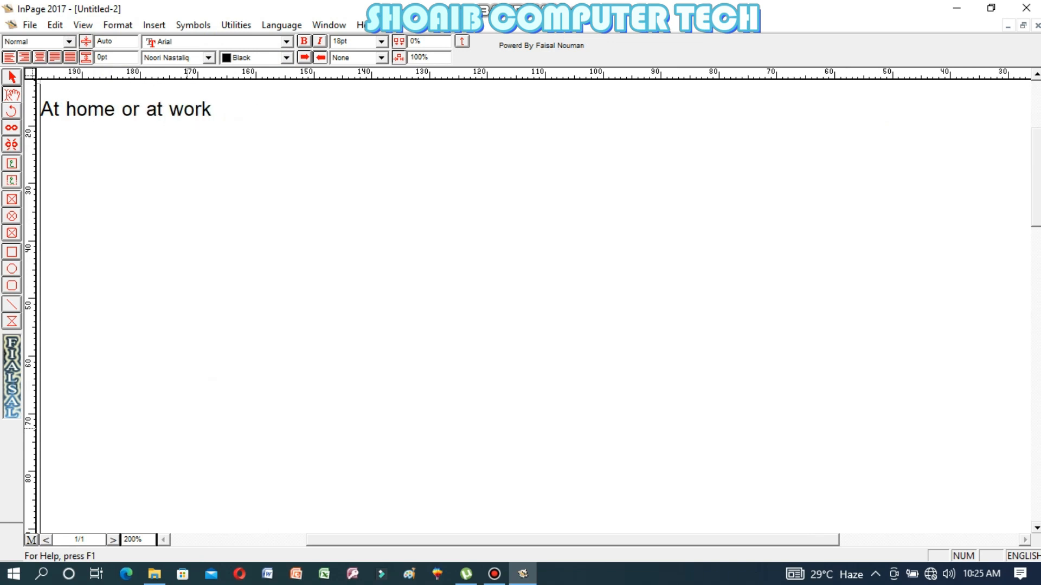
{"action": "type", "text": ", Edison seem"}
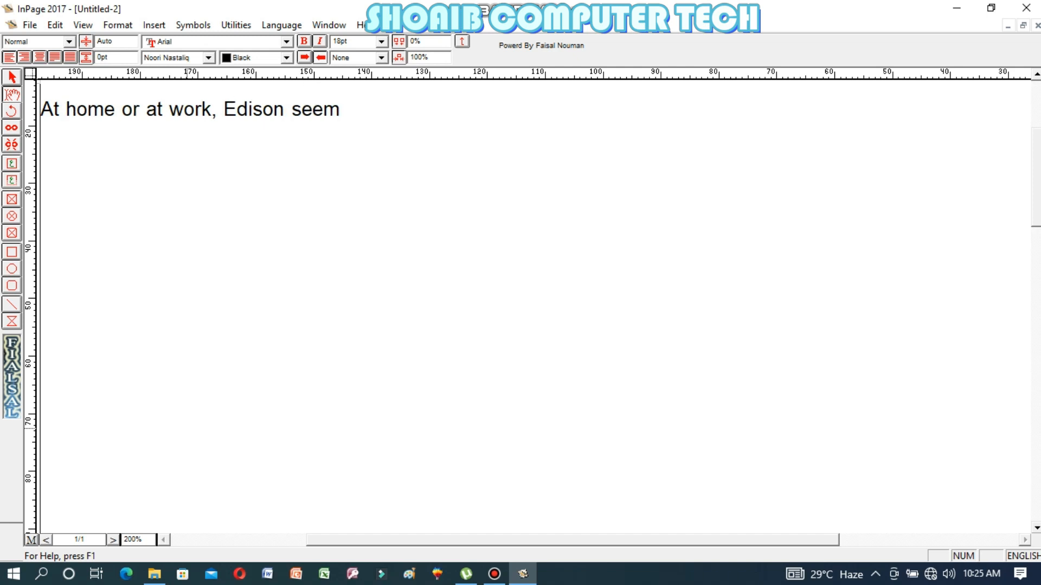
{"action": "type", "text": "ed to have knack for motvting others. He "}
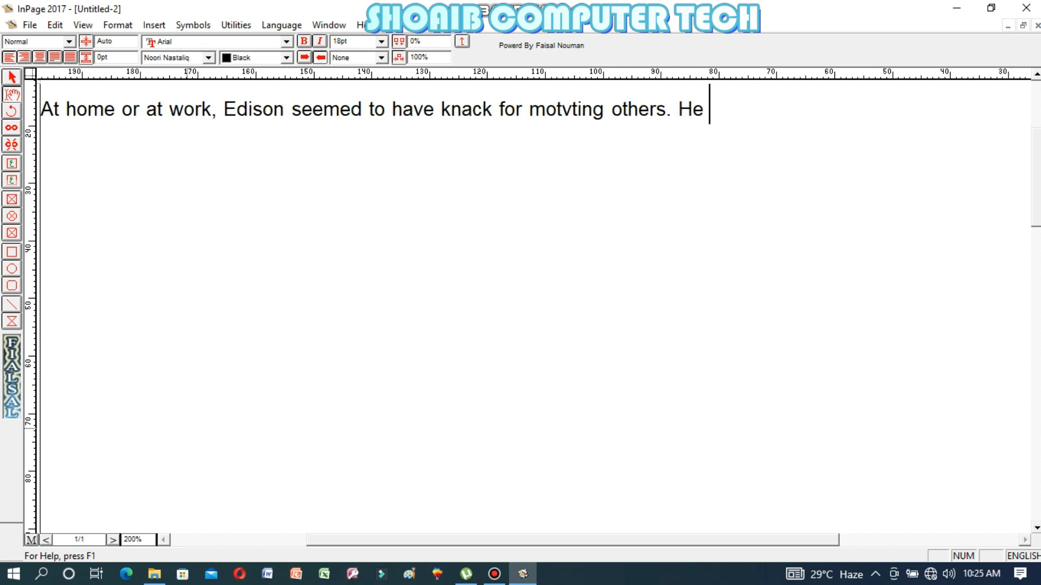
Continue the English paragraph with "could and often did give orders but he preferred to inspire people by his own example.".
{"action": "type", "text": "could and ofte"}
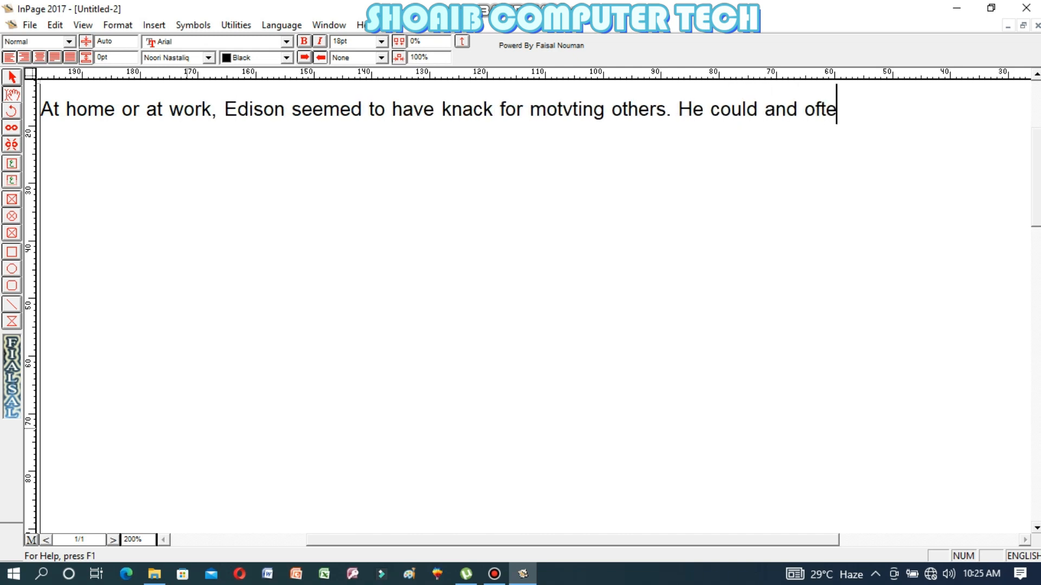
{"action": "type", "text": "n "}
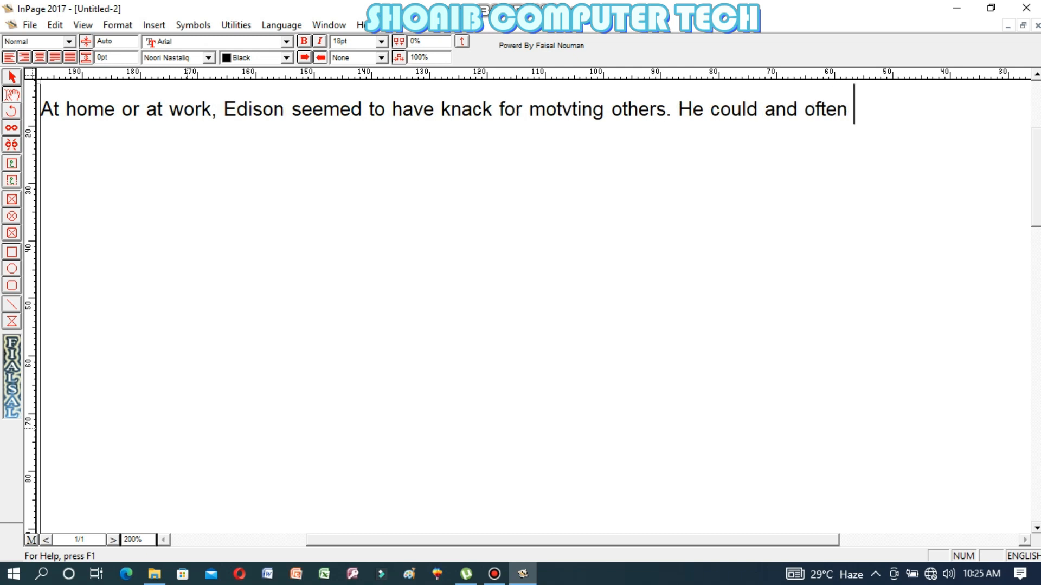
{"action": "type", "text": "did"}
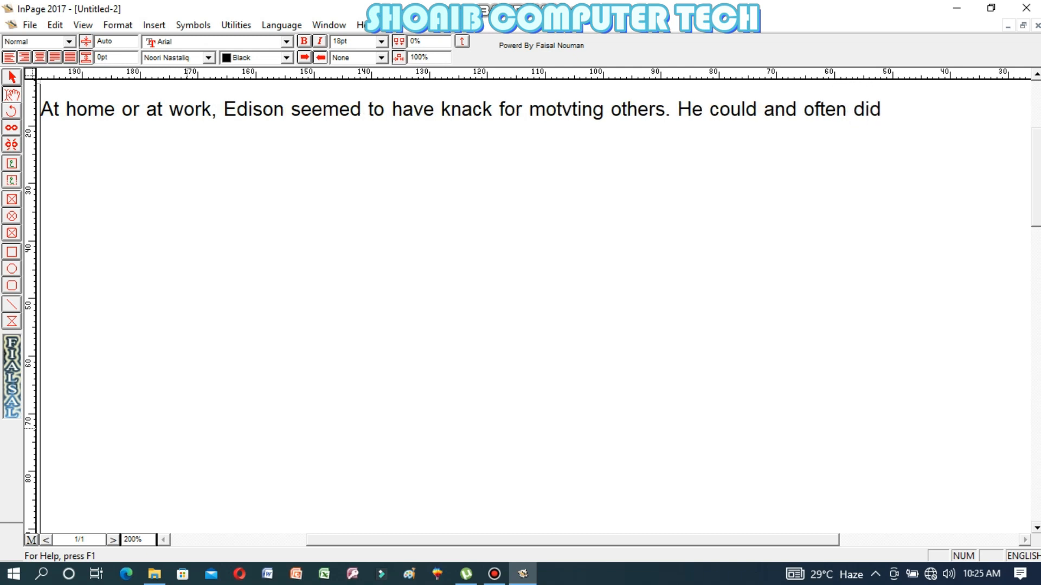
{"action": "type", "text": " give orders"}
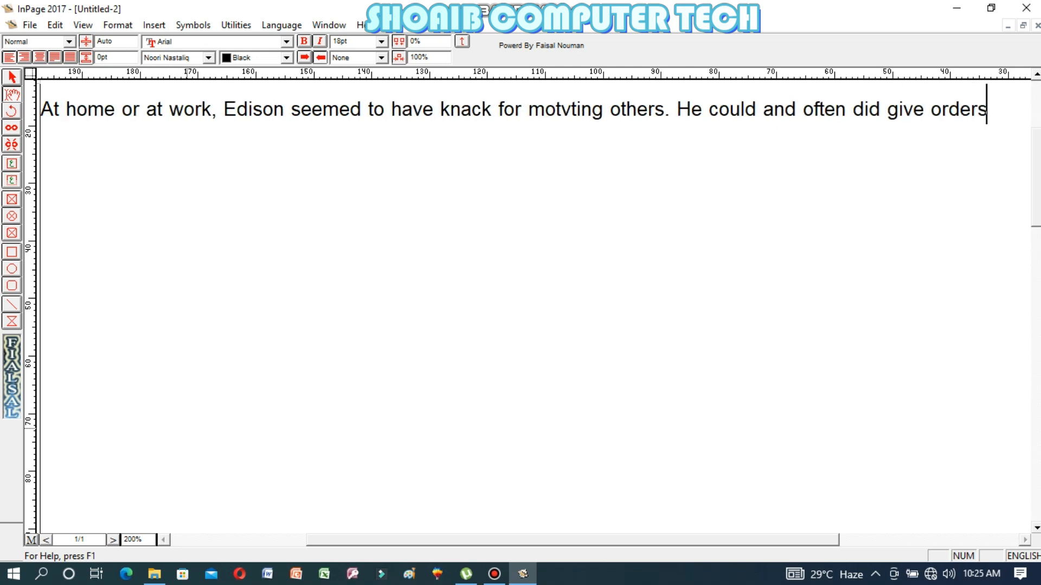
{"action": "type", "text": " but he"}
{"action": "type", "text": " preferred"}
{"action": "type", "text": " to inspi"}
{"action": "type", "text": "re pe"}
{"action": "type", "text": "ople b"}
{"action": "type", "text": "y his o"}
{"action": "type", "text": "wn examp"}
{"action": "type", "text": "le."}
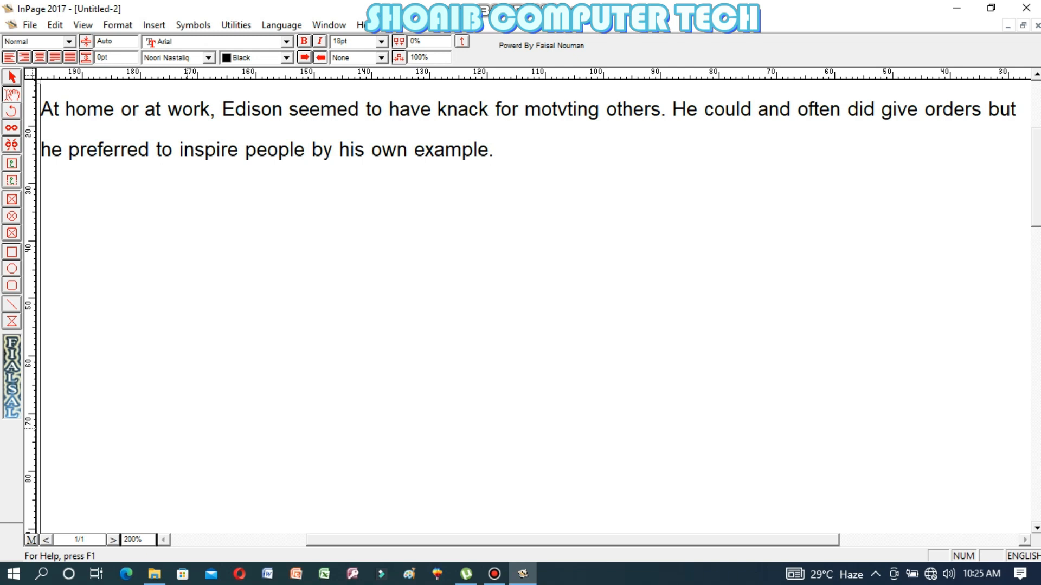
Start a new right-aligned paragraph below the English text and switch the typing language to Urdu.
{"action": "key", "text": "Return"}
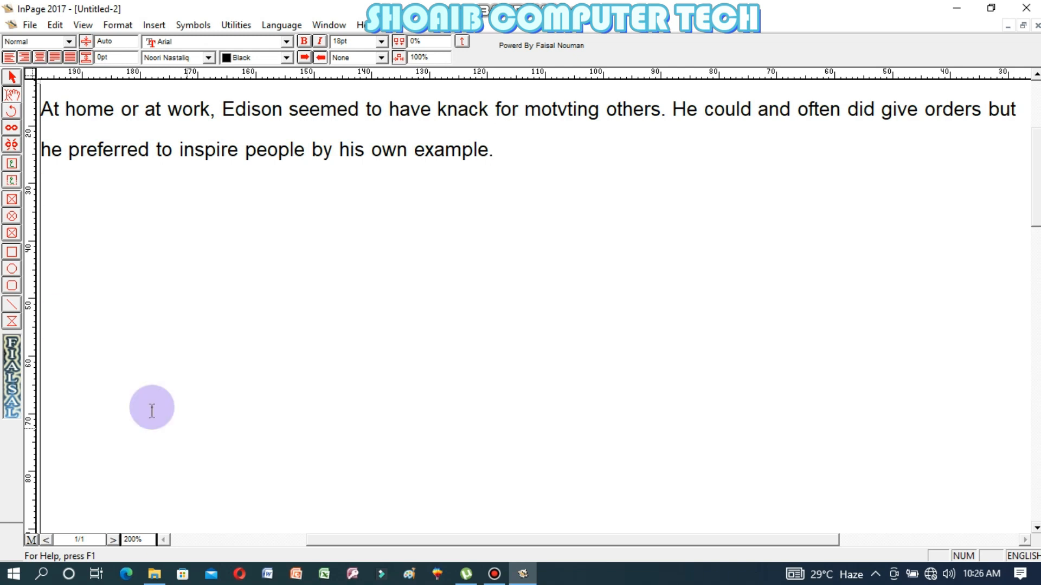
{"action": "left_click", "coordinate": [24, 57]}
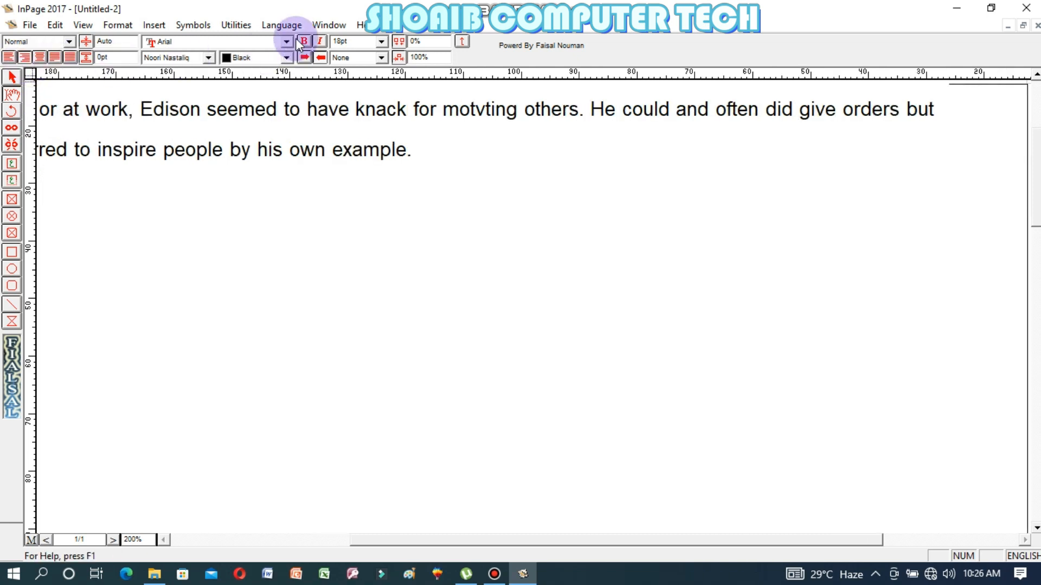
{"action": "left_click", "coordinate": [285, 26]}
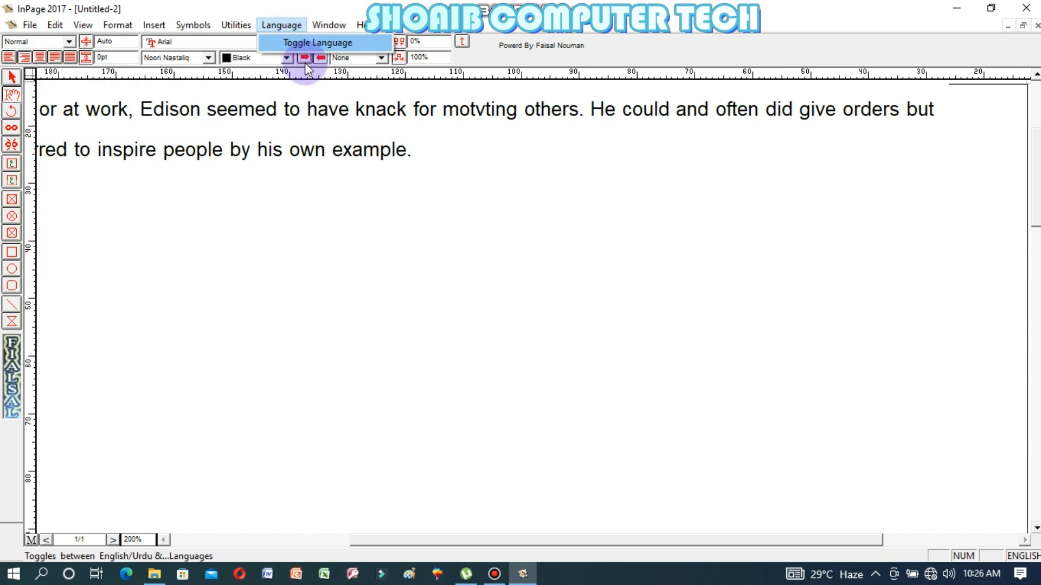
{"action": "left_click", "coordinate": [1023, 556]}
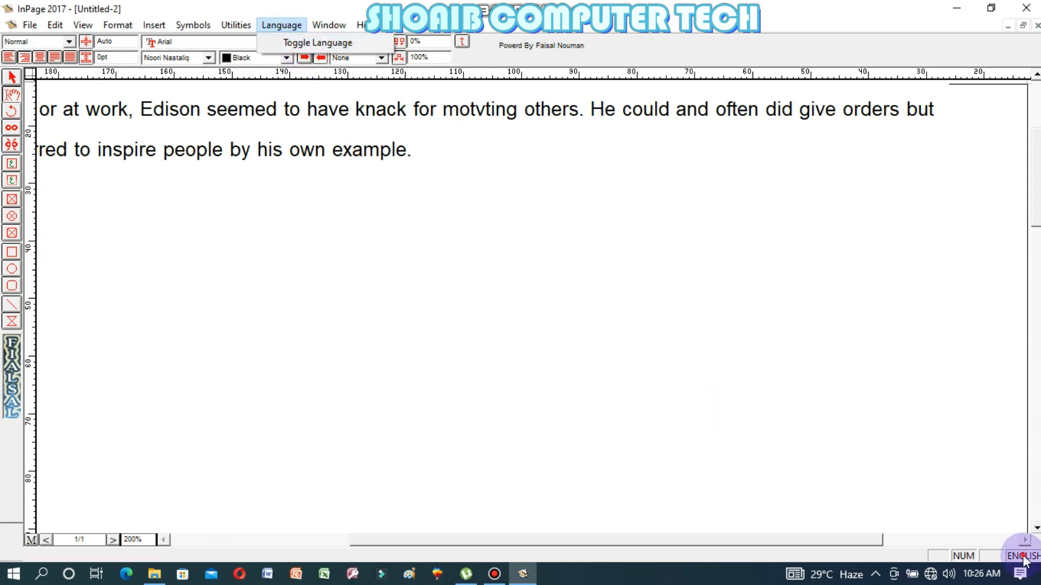
{"action": "left_click", "coordinate": [1023, 557]}
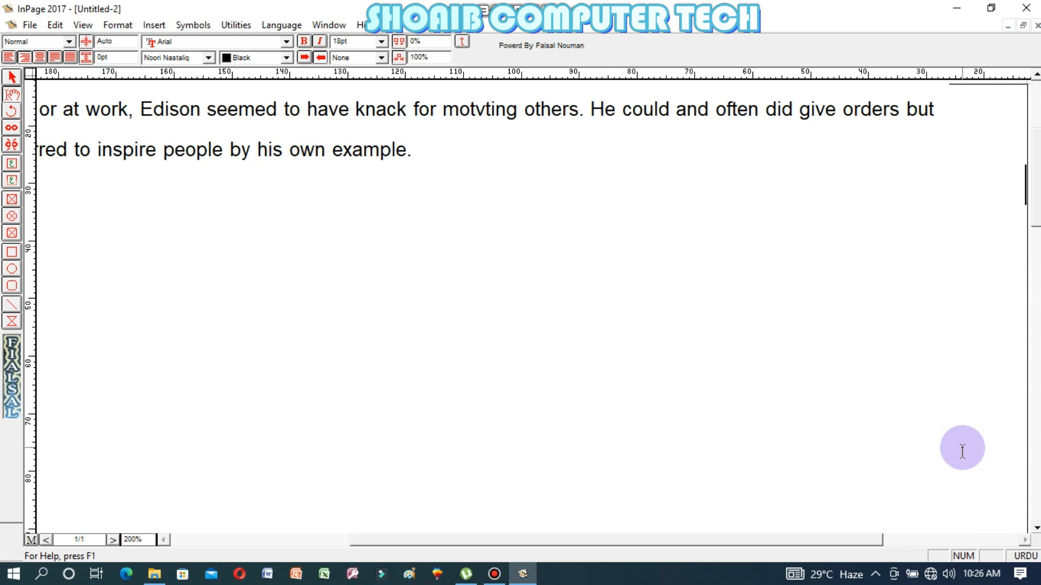
Begin the Urdu paragraph with "گھر میں یا کام کے دوران".
{"action": "key", "text": "Return"}
{"action": "type", "text": "گھر میں ی"}
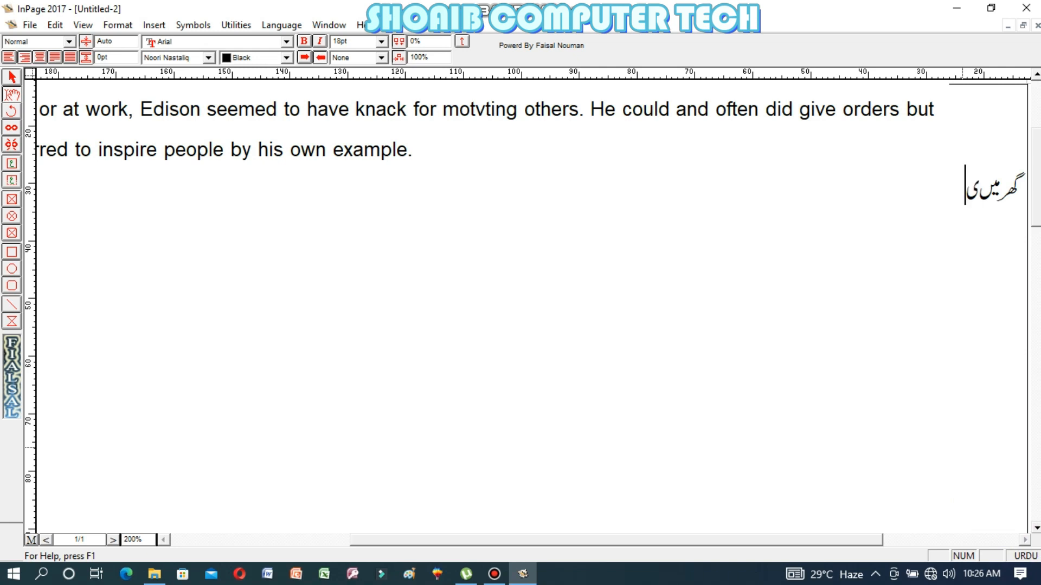
{"action": "type", "text": "اک"}
{"action": "type", "text": "ام"}
{"action": "type", "text": " کے دعو"}
{"action": "key", "text": "BackSpace"}
{"action": "key", "text": "BackSpace"}
{"action": "type", "text": "وران"}
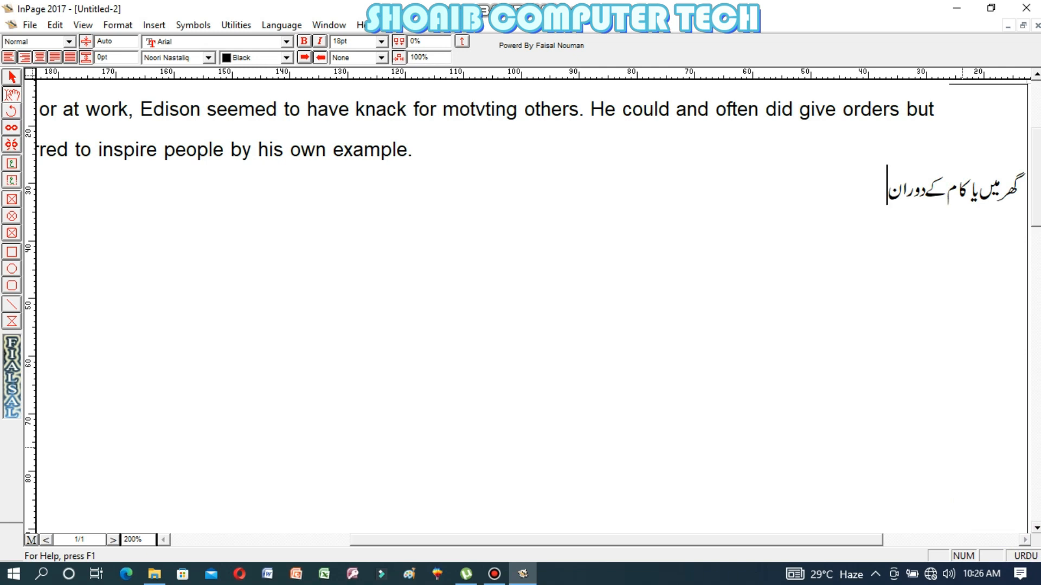
Continue the Urdu paragraph with "، ایڈسین میں دوسروں میں تحریک پیدا کرنے کاہُنر دکھائی دیتا تھا۔ وہ حکم".
{"action": "type", "text": "، ایڈسین میں دا"}
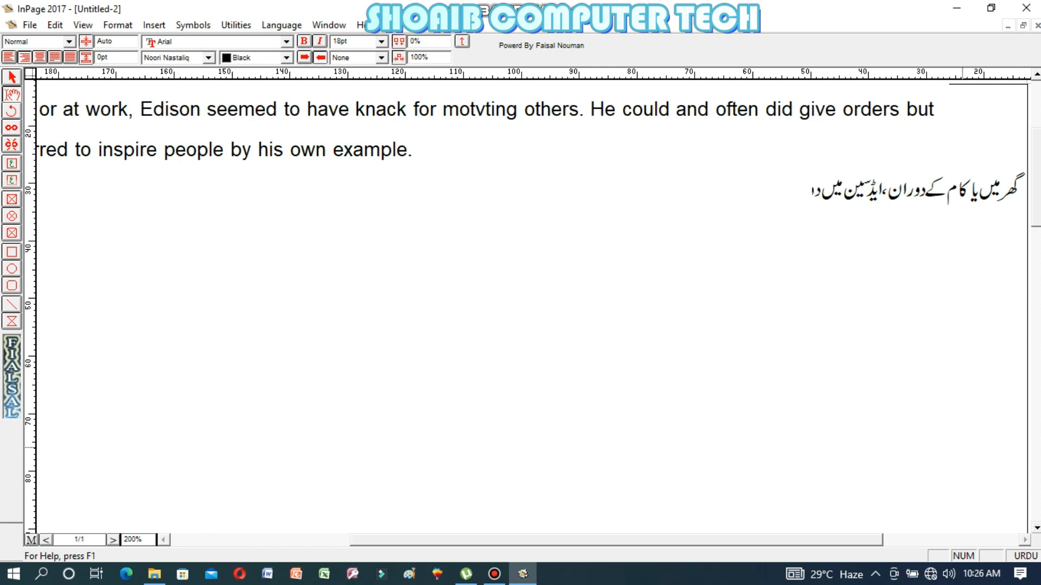
{"action": "key", "text": "BackSpace"}
{"action": "type", "text": "وسروں میں تحریک"}
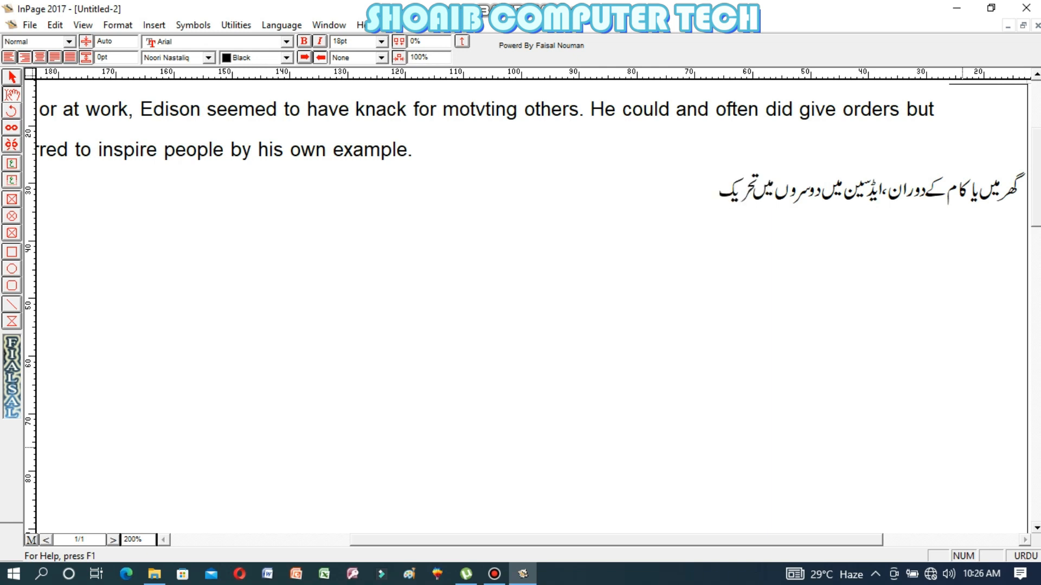
{"action": "type", "text": "یدا کرنے کاہ"}
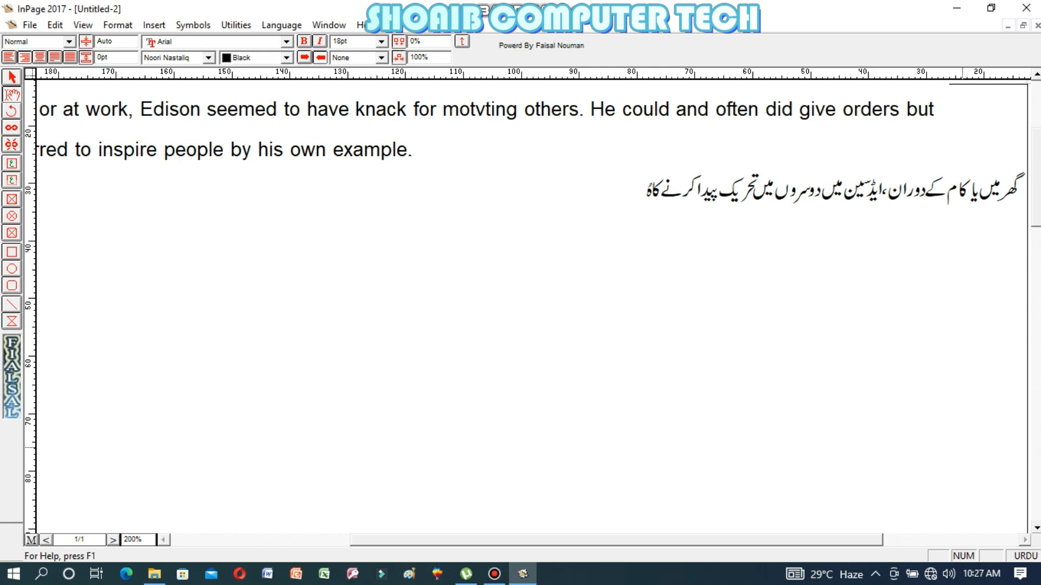
{"action": "type", "text": "نر دکھائی"}
{"action": "key", "text": "BackSpace"}
{"action": "key", "text": "BackSpace"}
{"action": "type", "text": "ء"}
{"action": "type", "text": "ی"}
{"action": "type", "text": " دیت"}
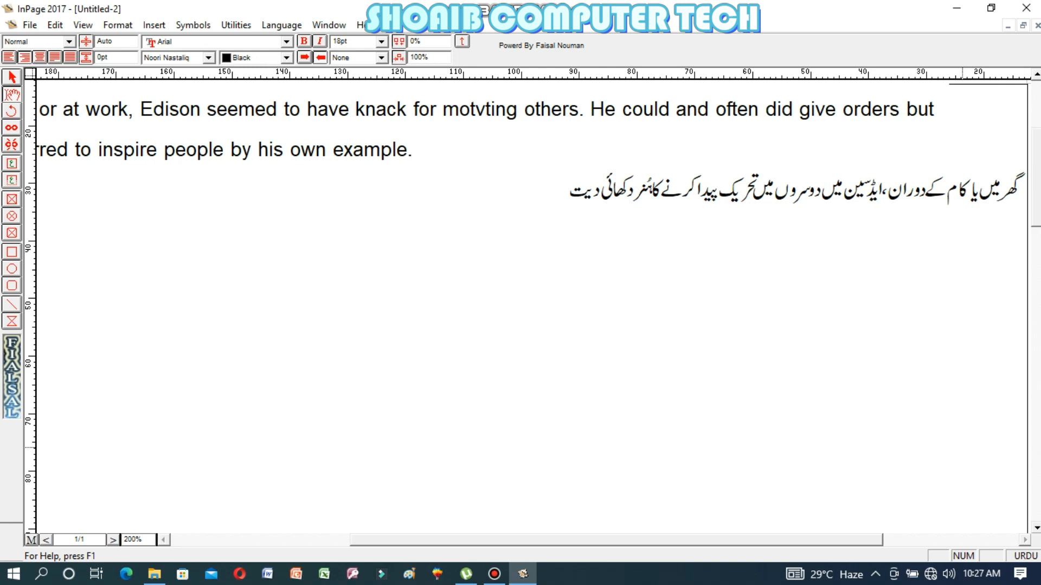
{"action": "type", "text": "ا تھا۔ وہ حکم"}
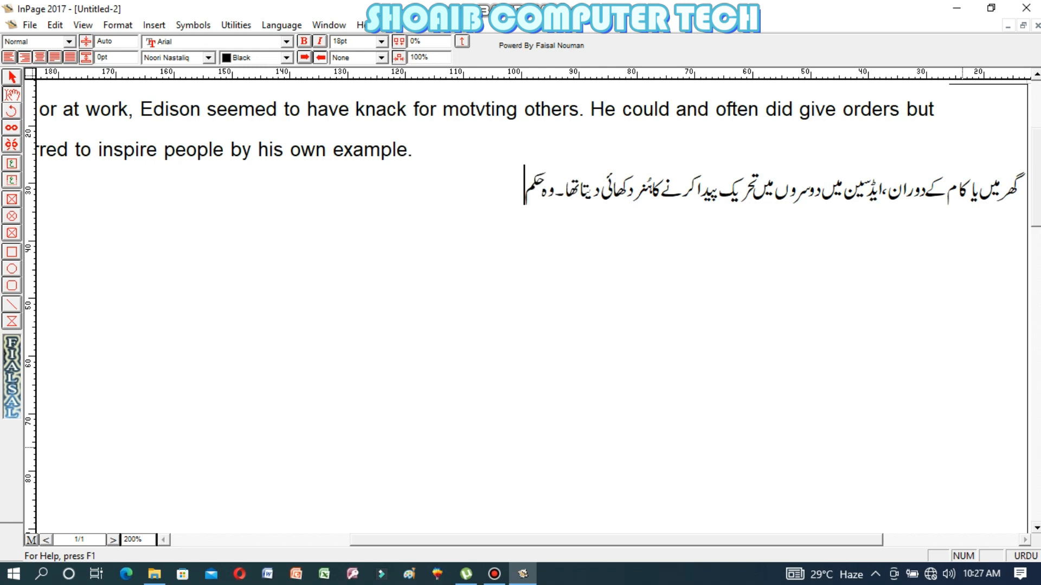
Extend the second Urdu sentence with "دے سکتے تھے اور اکثر حکم".
{"action": "type", "text": " دے سکتے تھے"}
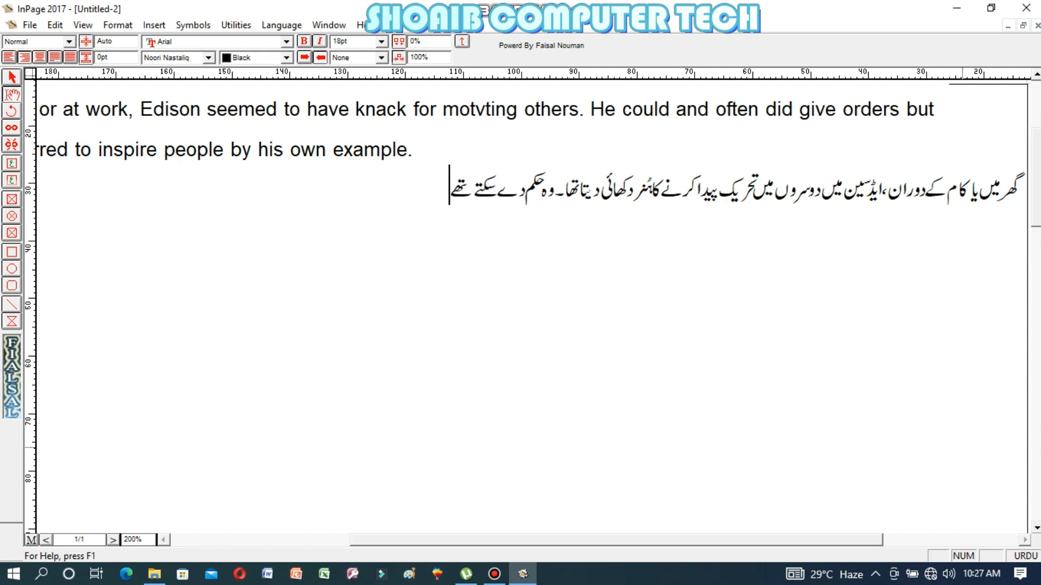
{"action": "type", "text": "اور"}
{"action": "type", "text": " اک"}
{"action": "type", "text": "ش"}
{"action": "key", "text": "BackSpace"}
{"action": "type", "text": "ثر"}
{"action": "key", "text": "BackSpace"}
{"action": "key", "text": "BackSpace"}
{"action": "type", "text": "ش"}
{"action": "key", "text": "BackSpace"}
{"action": "type", "text": "ثر حکم"}
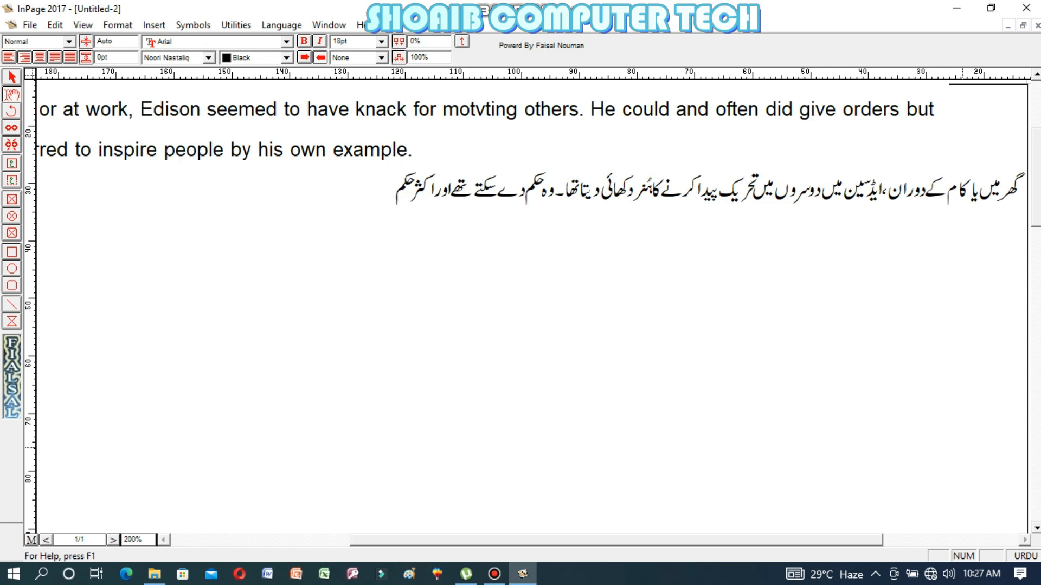
Continue the second Urdu sentence after "اکثر حکم" with "دیتے بھی تھے".
{"action": "type", "text": " دینے ب"}
{"action": "key", "text": "BackSpace"}
{"action": "key", "text": "BackSpace"}
{"action": "key", "text": "BackSpace"}
{"action": "key", "text": "BackSpace"}
{"action": "type", "text": "تے بھی تھے"}
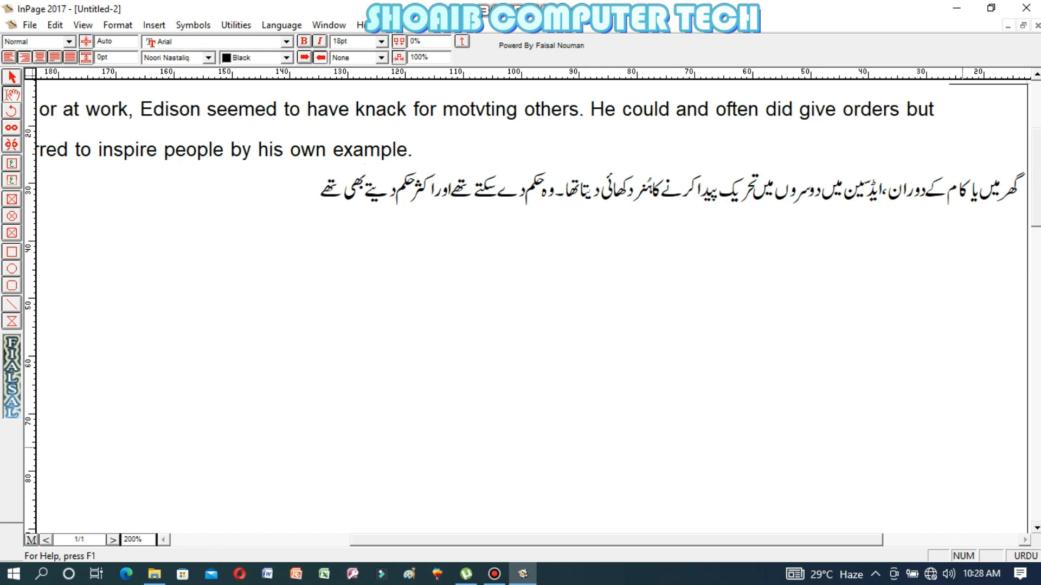
Extend the Urdu sentence with "مگر وہ خود مثال بن کر لوگوں کو متاثر کرنے".
{"action": "type", "text": " مگر وہ خود مثال بن"}
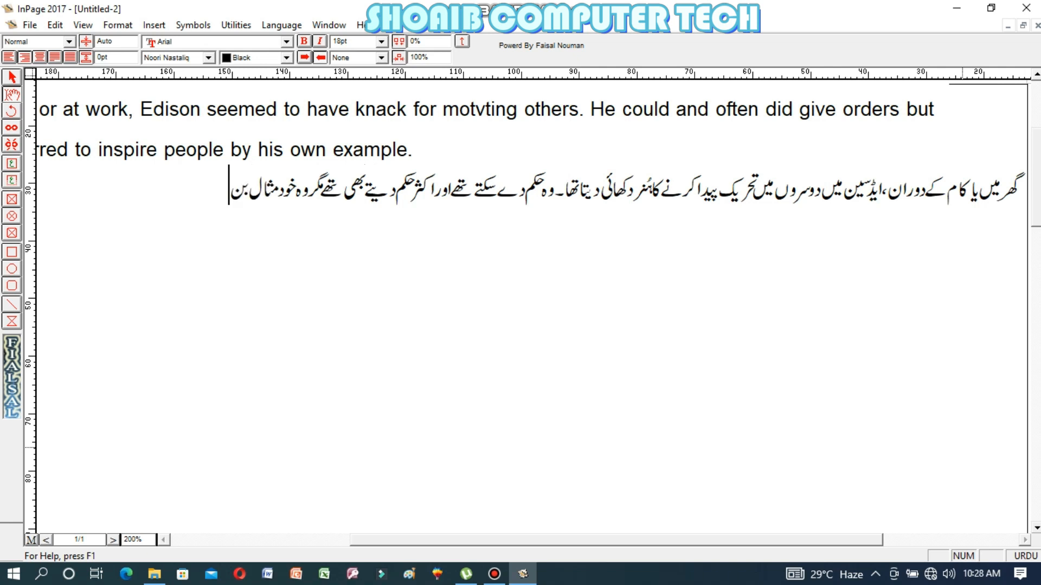
{"action": "type", "text": " کر لوگوں کوم"}
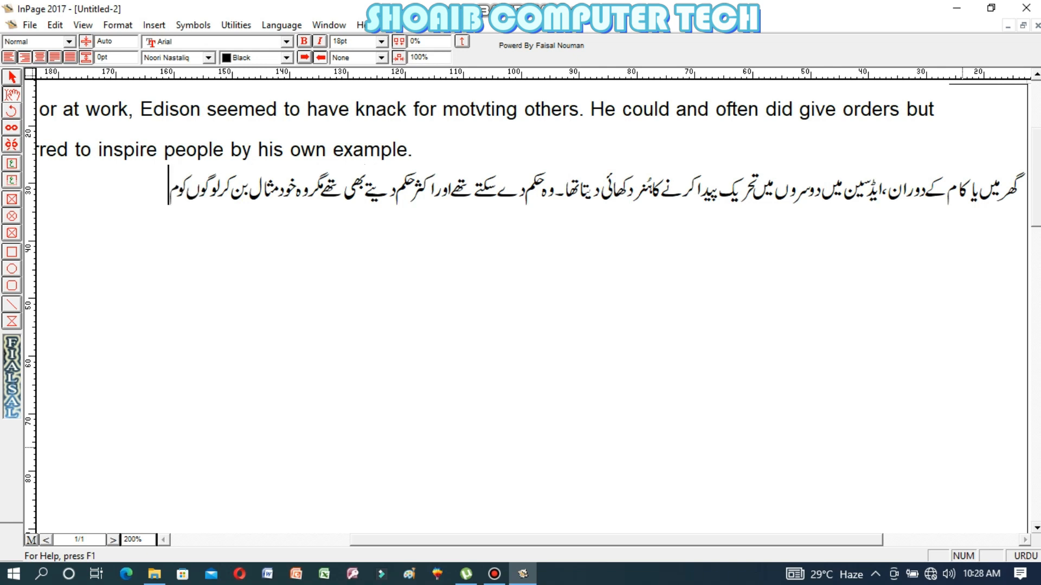
{"action": "type", "text": "تاثر کرنے"}
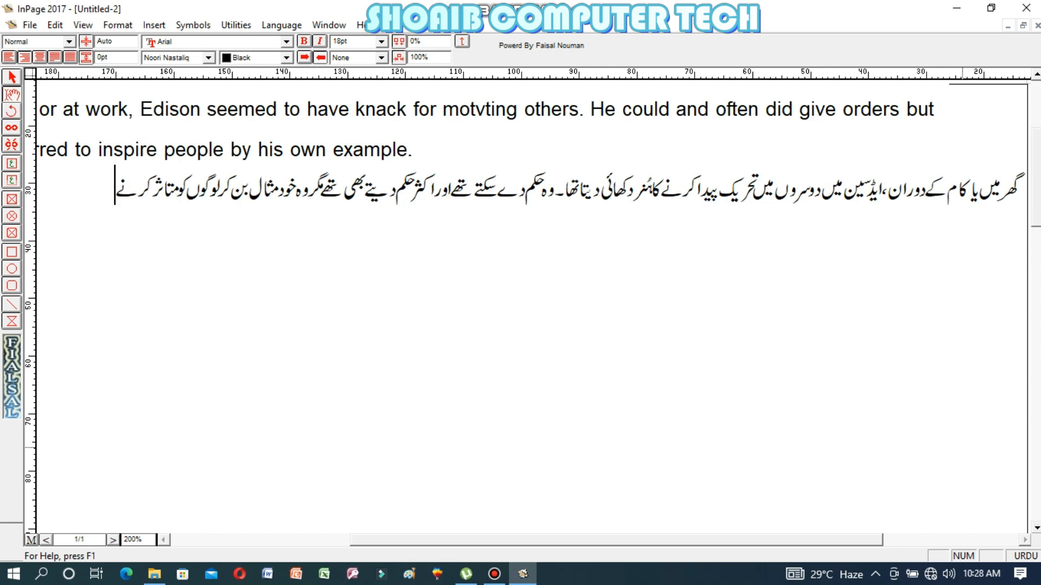
Finish the Urdu paragraph with "کو ترجیح دیتے تھے۔".
{"action": "type", "text": " کو ترجیح دیت"}
{"action": "type", "text": "ے ت"}
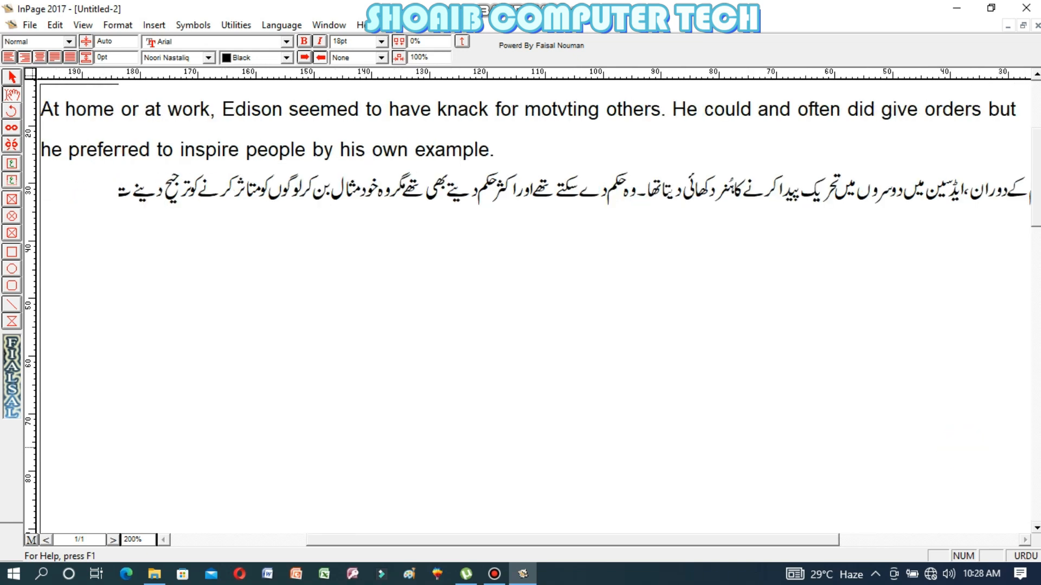
{"action": "key", "text": "BackSpace"}
{"action": "key", "text": "BackSpace"}
{"action": "key", "text": "BackSpace"}
{"action": "type", "text": "ے تھے."}
Start a left-aligned paragraph one blank line below the Urdu text and switch the typing language to English.
{"action": "key", "text": "Return"}
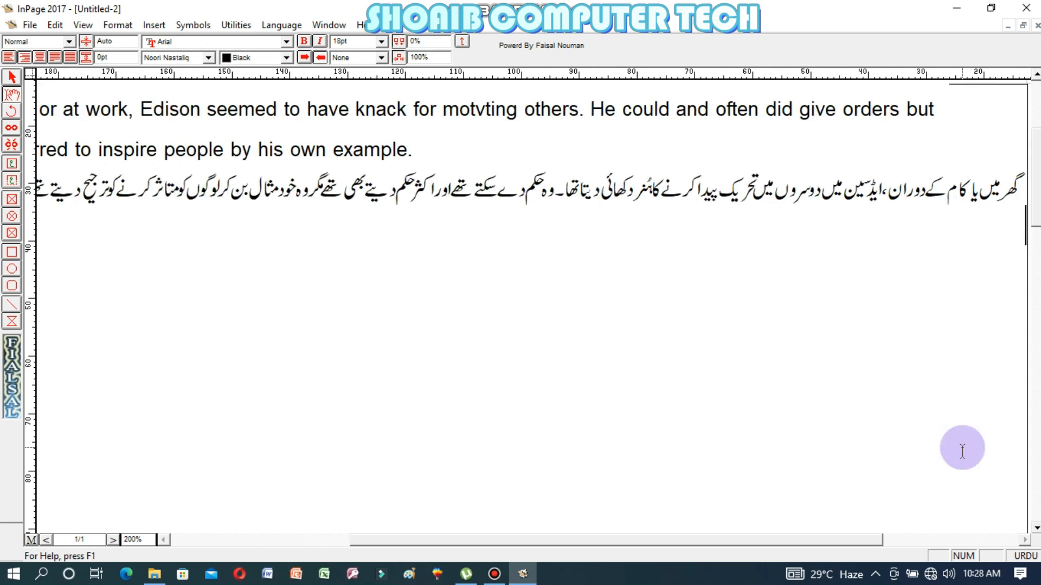
{"action": "key", "text": "Return"}
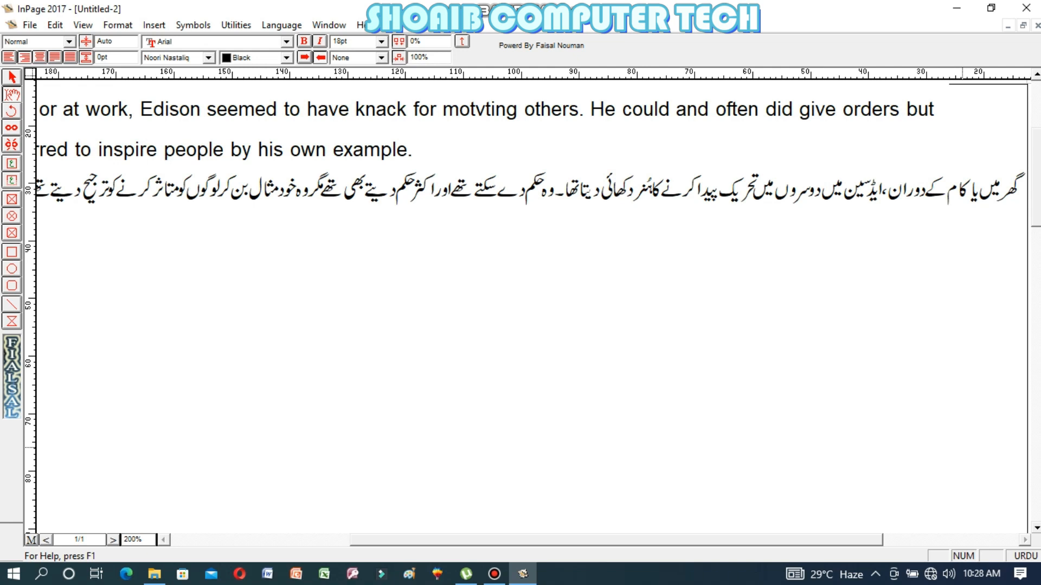
{"action": "left_click", "coordinate": [9, 57]}
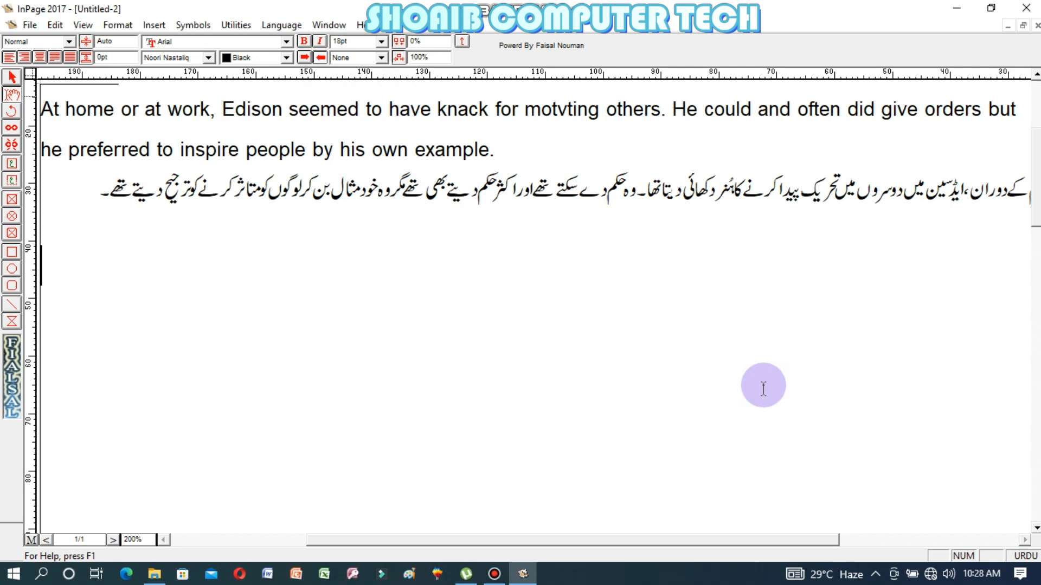
{"action": "left_click", "coordinate": [1025, 557]}
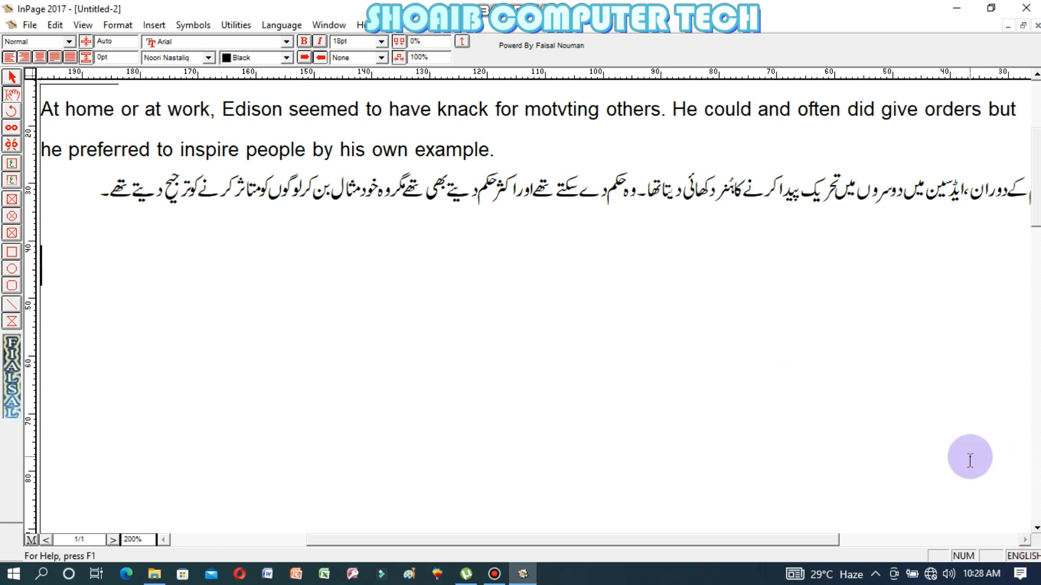
Write the English sentence "This was one of the secrets of his success." in the new paragraph.
{"action": "type", "text": "This wa"}
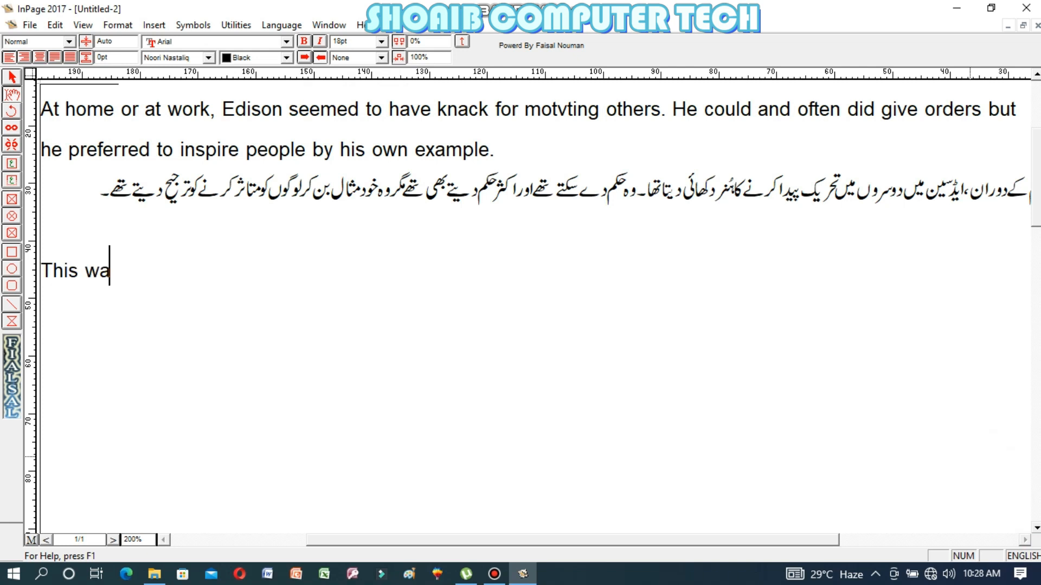
{"action": "type", "text": "s dne"}
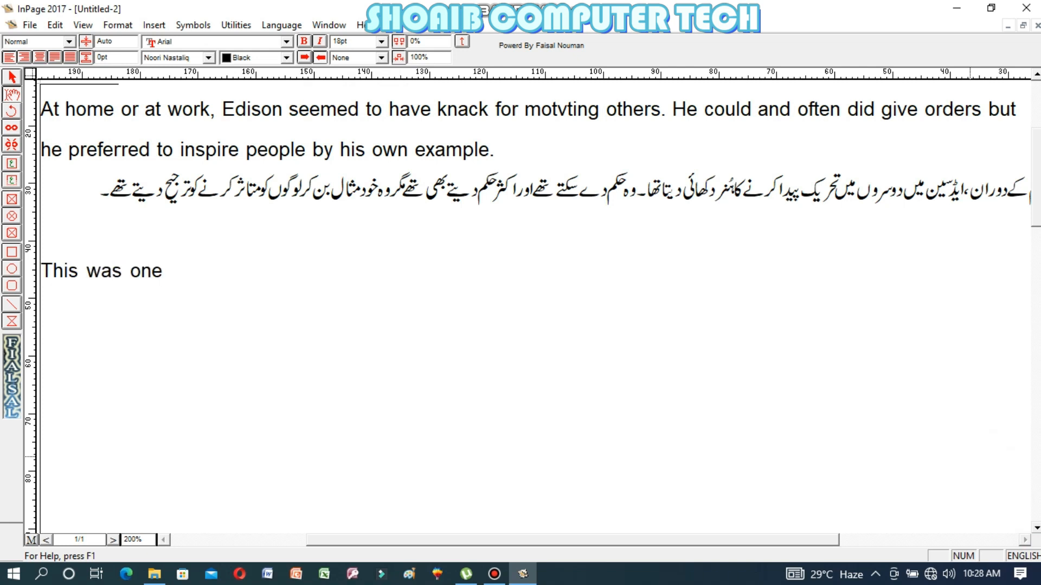
{"action": "type", "text": " of the secret"}
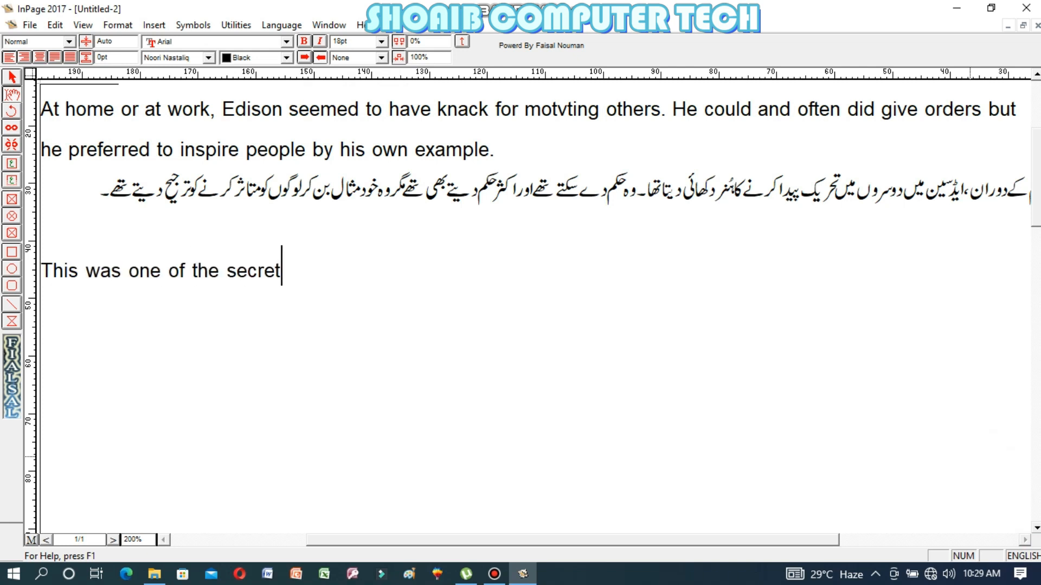
{"action": "type", "text": " s"}
{"action": "key", "text": "BackSpace"}
{"action": "key", "text": "BackSpace"}
{"action": "type", "text": "s of h"}
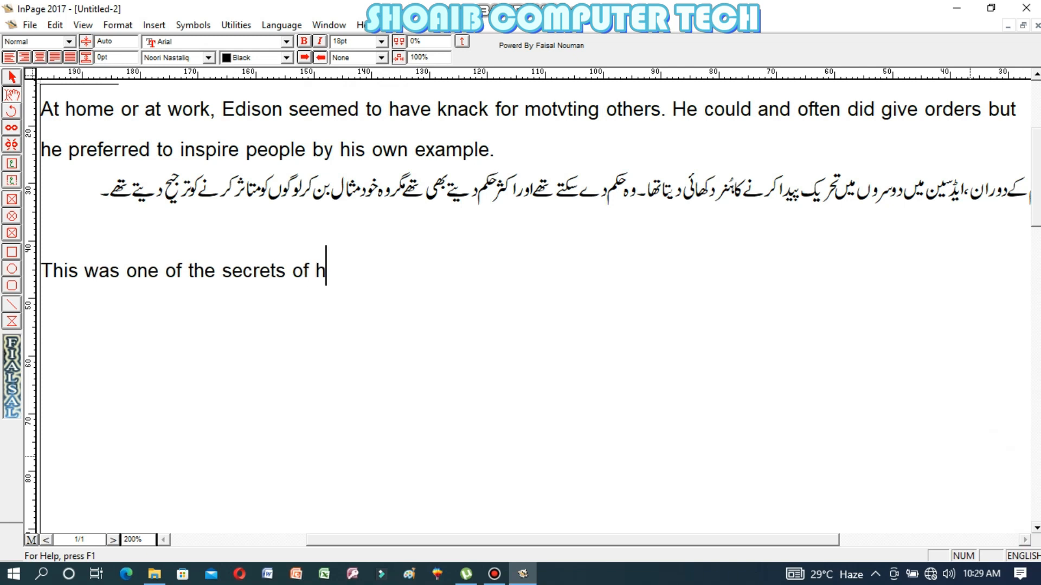
{"action": "type", "text": "is success. Fo"}
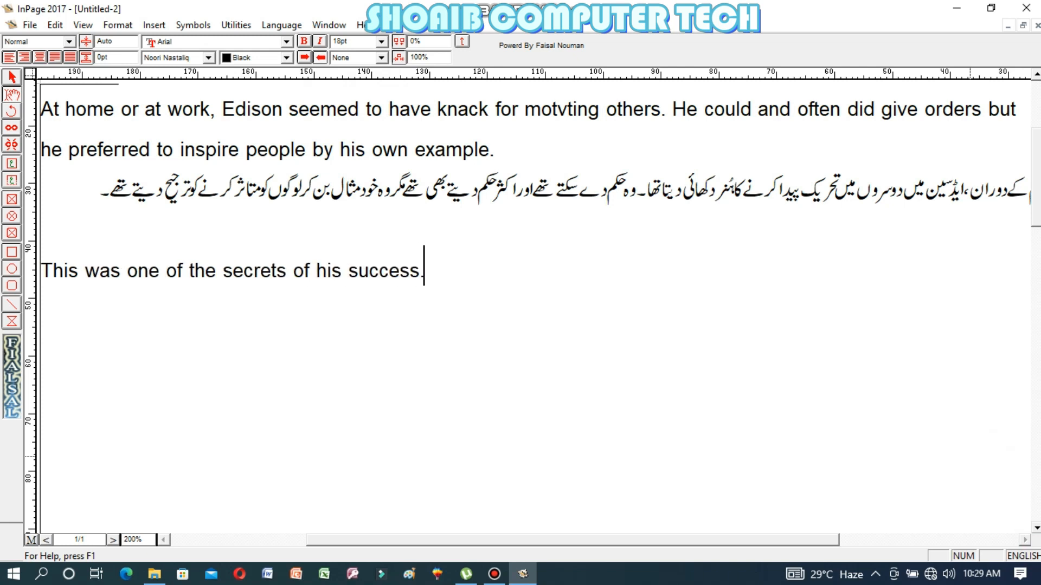